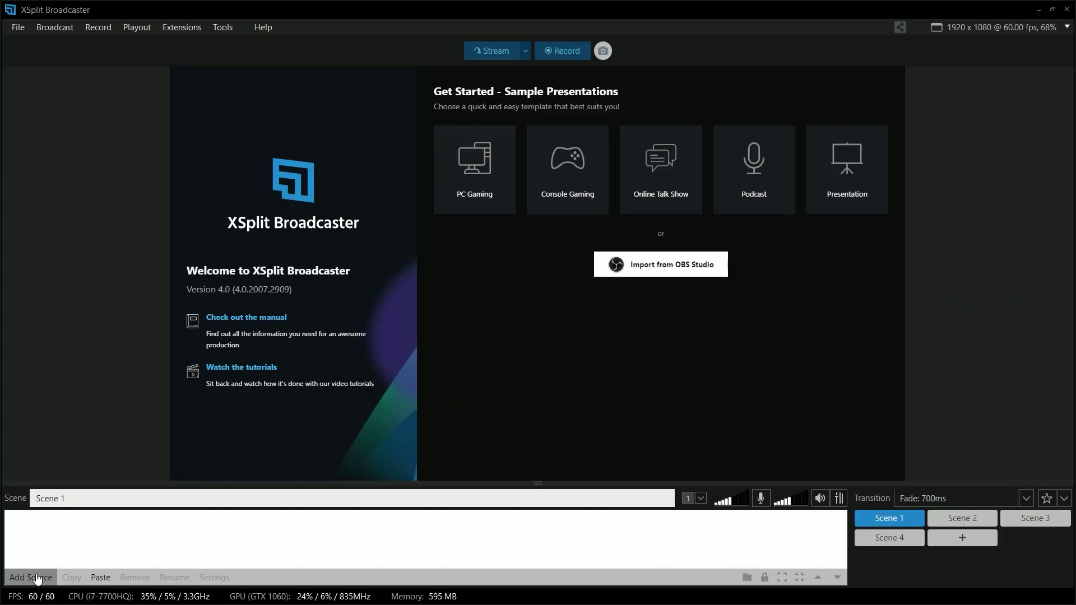
Step: Add a screen-region source to Scene 1 that captures the scene-button area
click(37, 577)
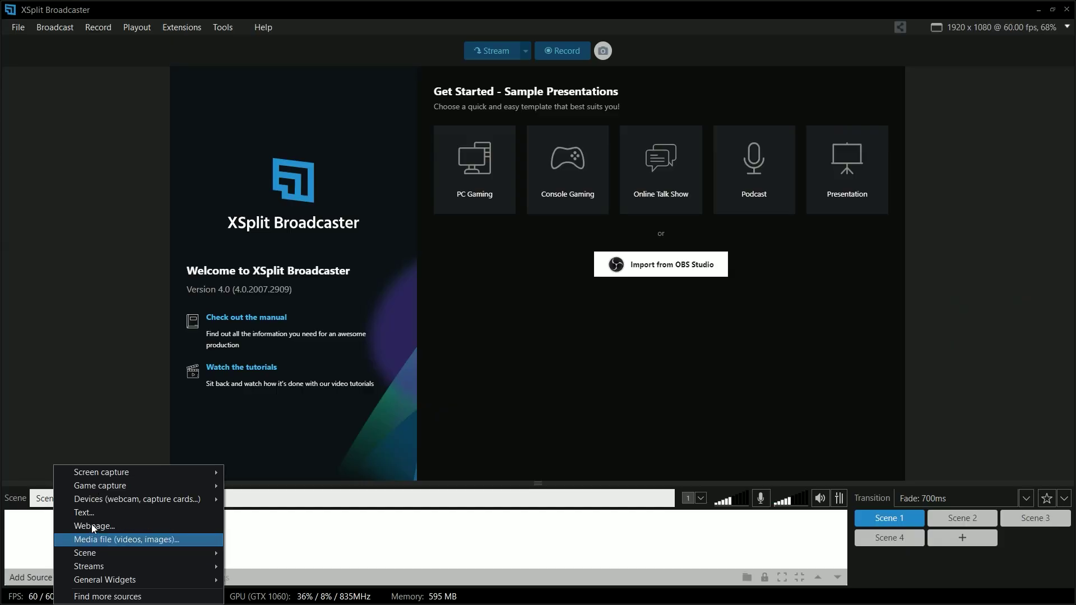
mouse_move(126, 478)
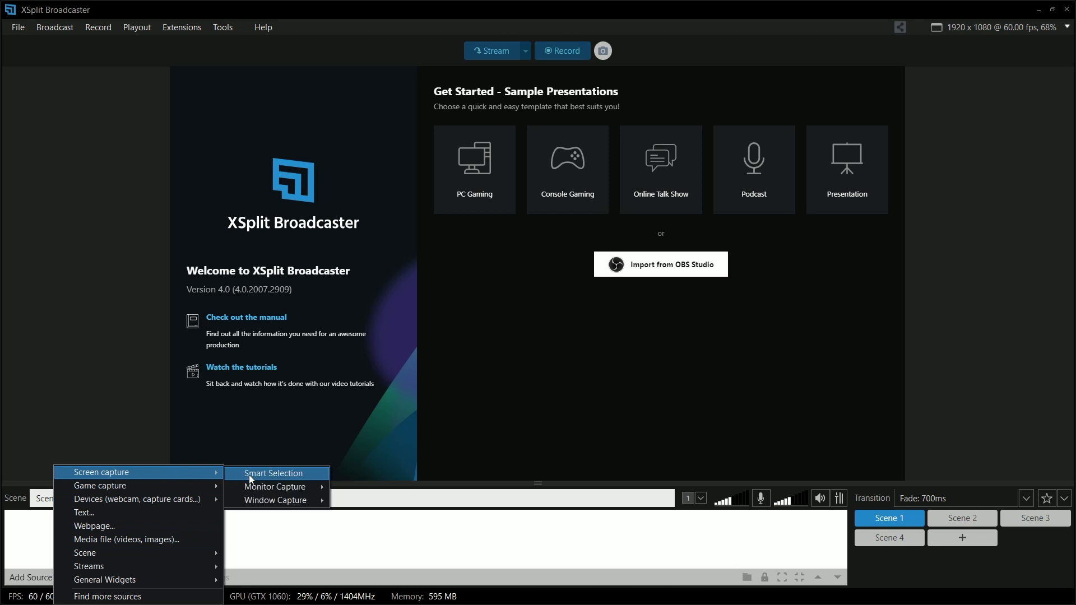
mouse_move(256, 493)
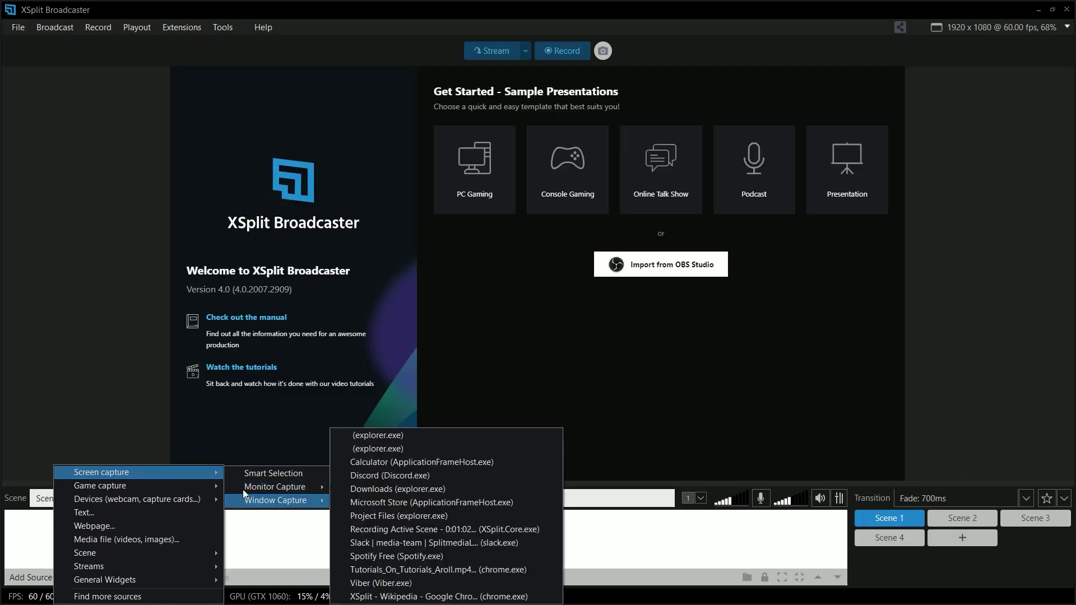
click(247, 476)
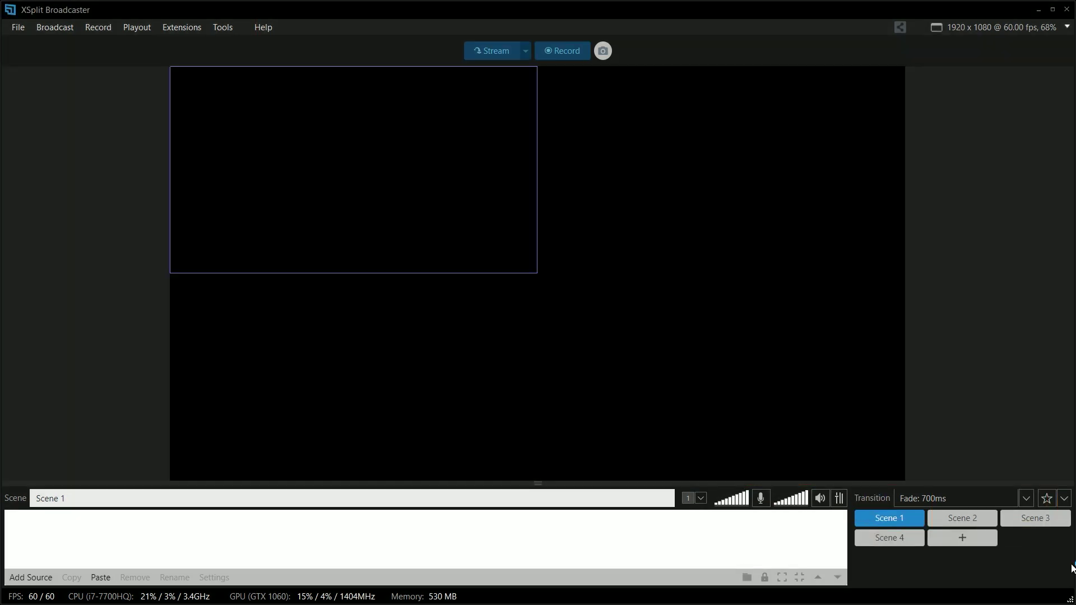
click(1057, 561)
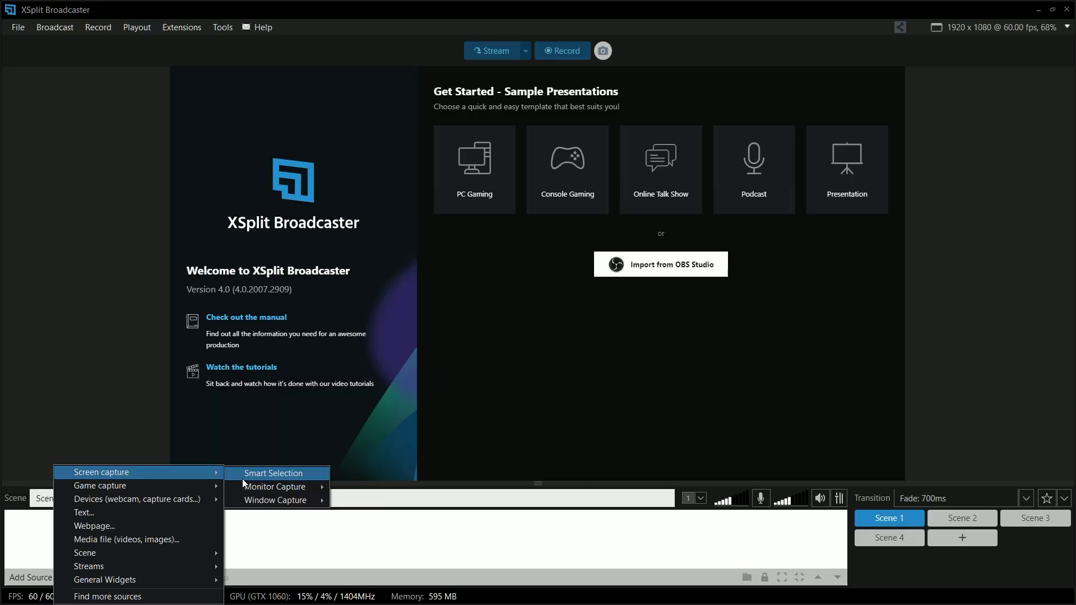
mouse_move(196, 499)
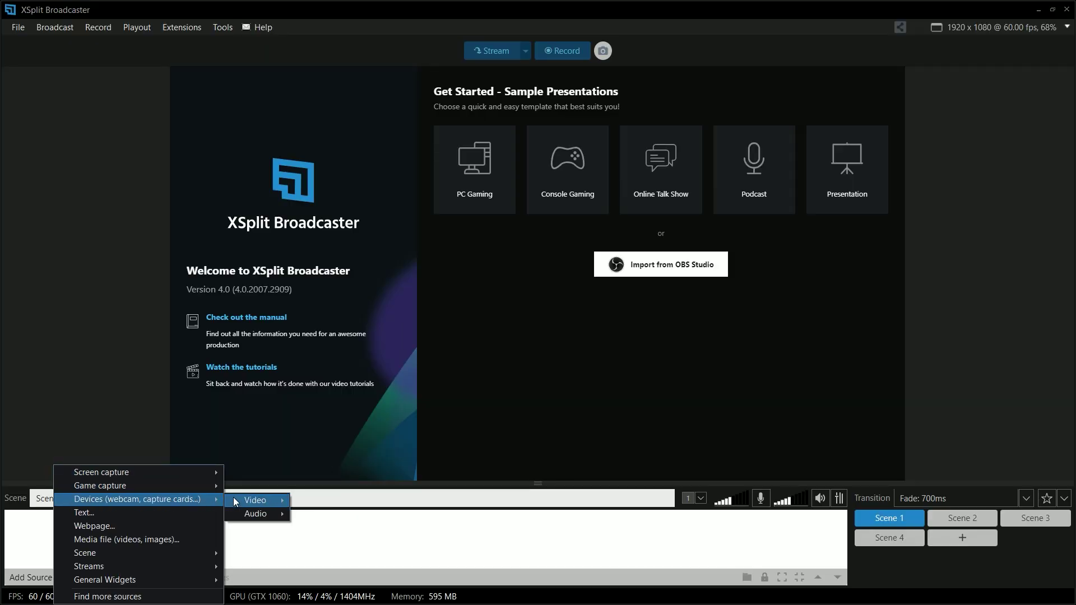
mouse_move(233, 496)
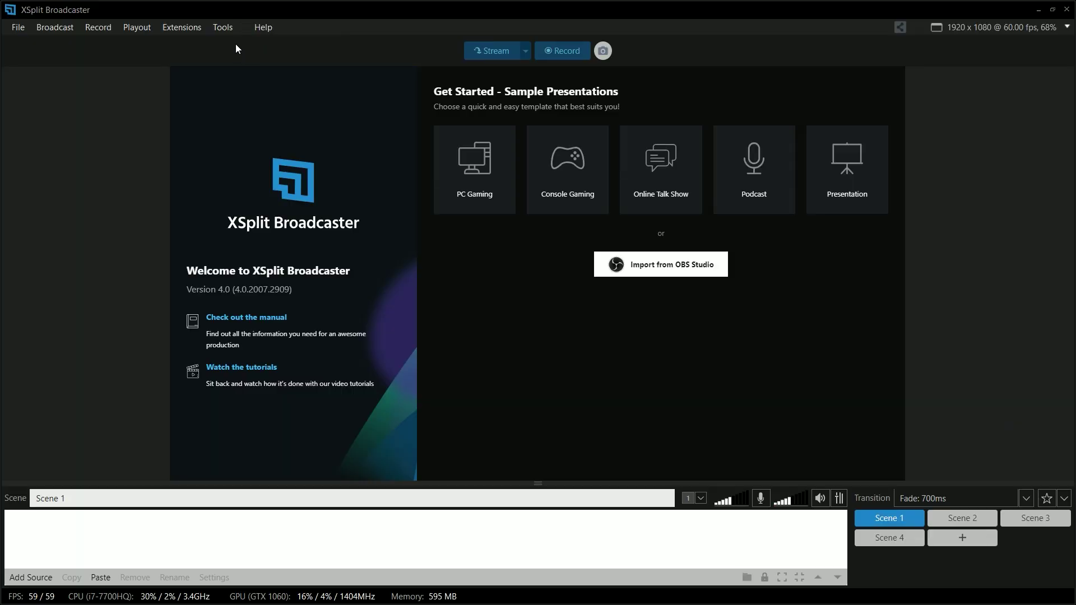
Step: In Audio settings, keep Default Speakers for system sound and the Realtek microphone, then save
click(227, 27)
click(241, 169)
click(389, 88)
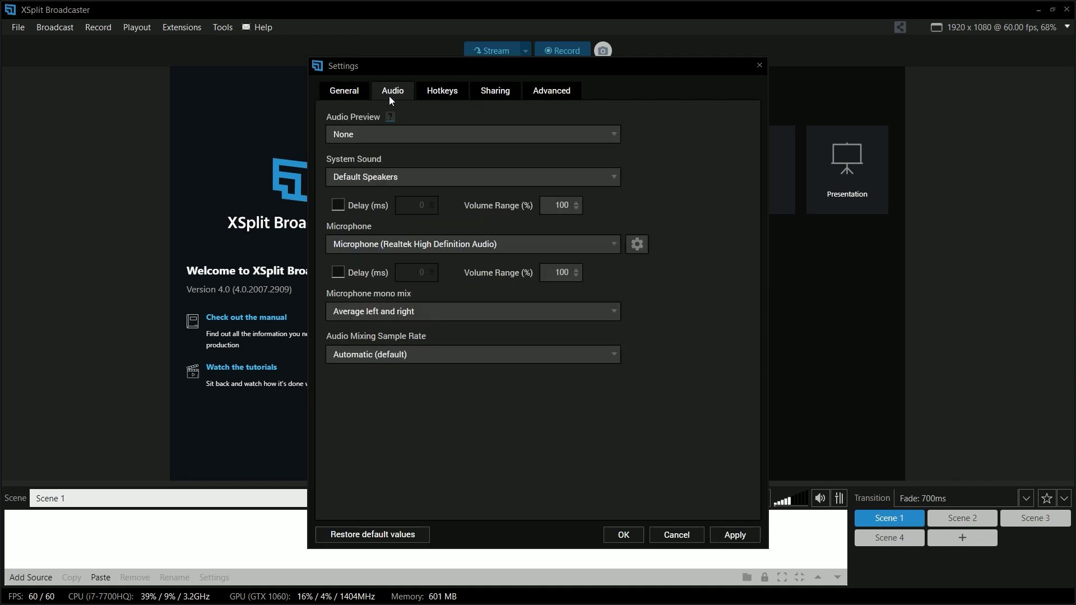
click(400, 177)
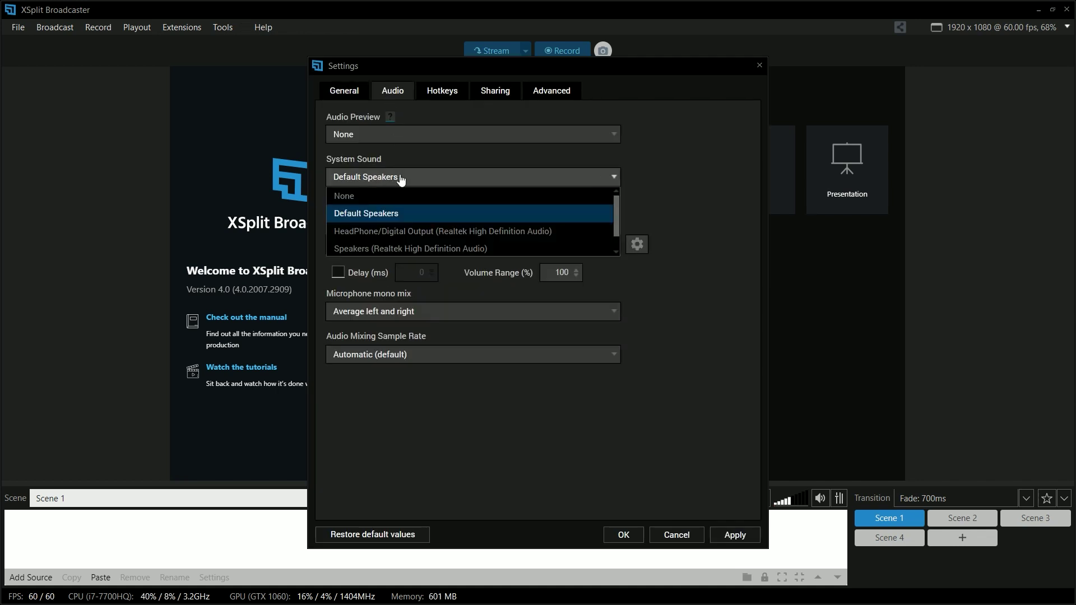
click(391, 214)
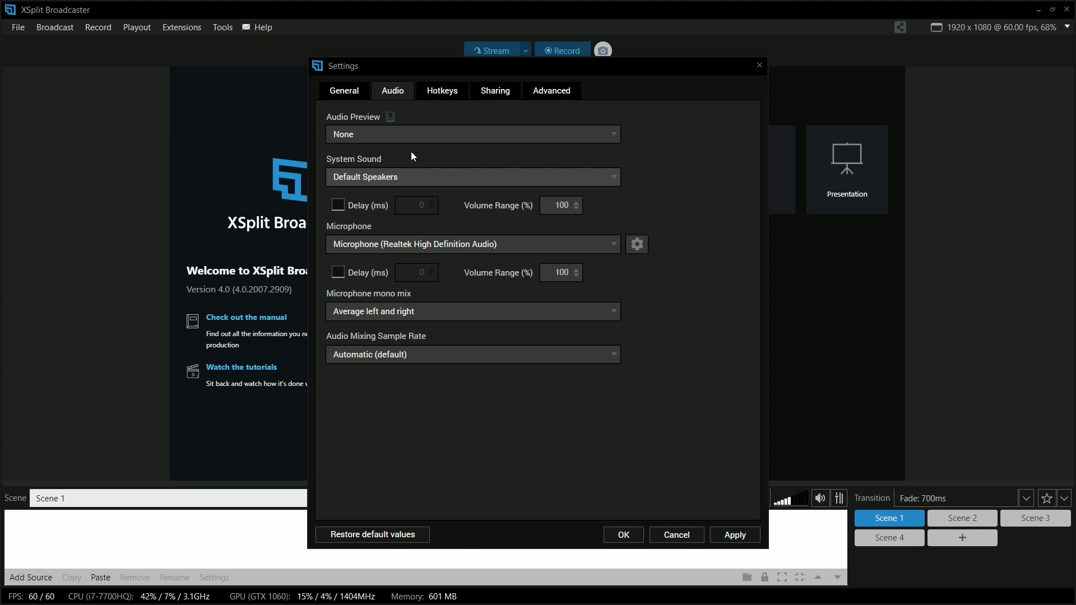
click(408, 242)
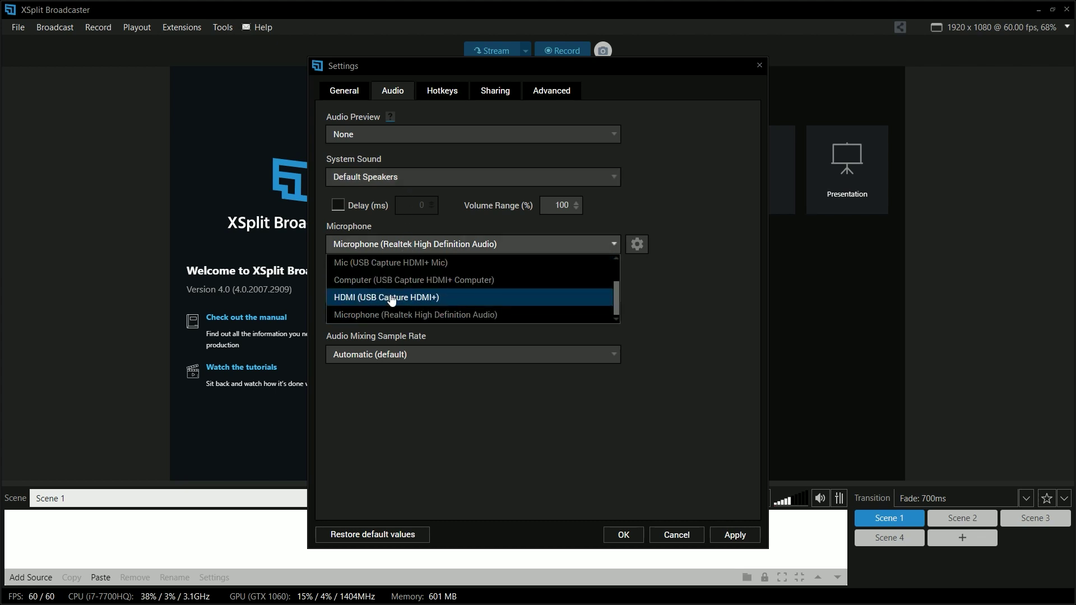
click(372, 315)
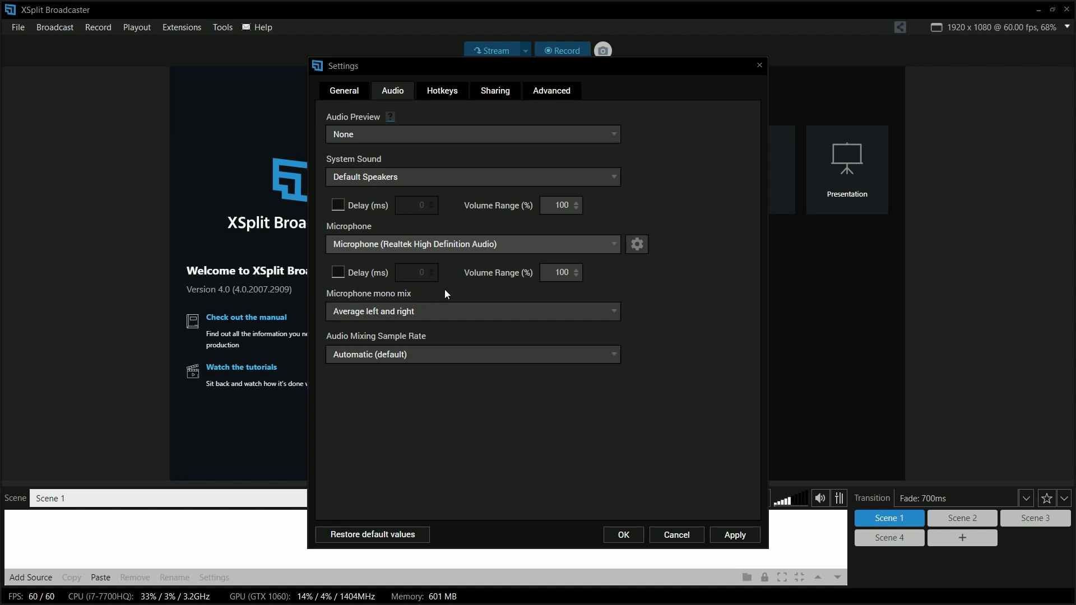
click(623, 536)
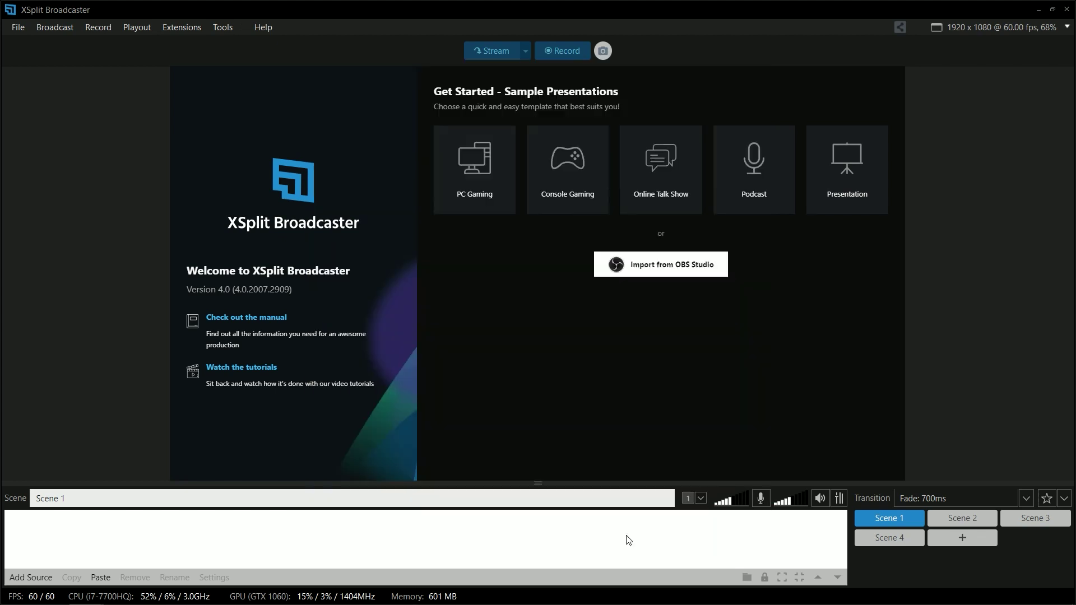
Step: Drag the Microphone slider in the Audio Mixer down toward 80%
click(839, 498)
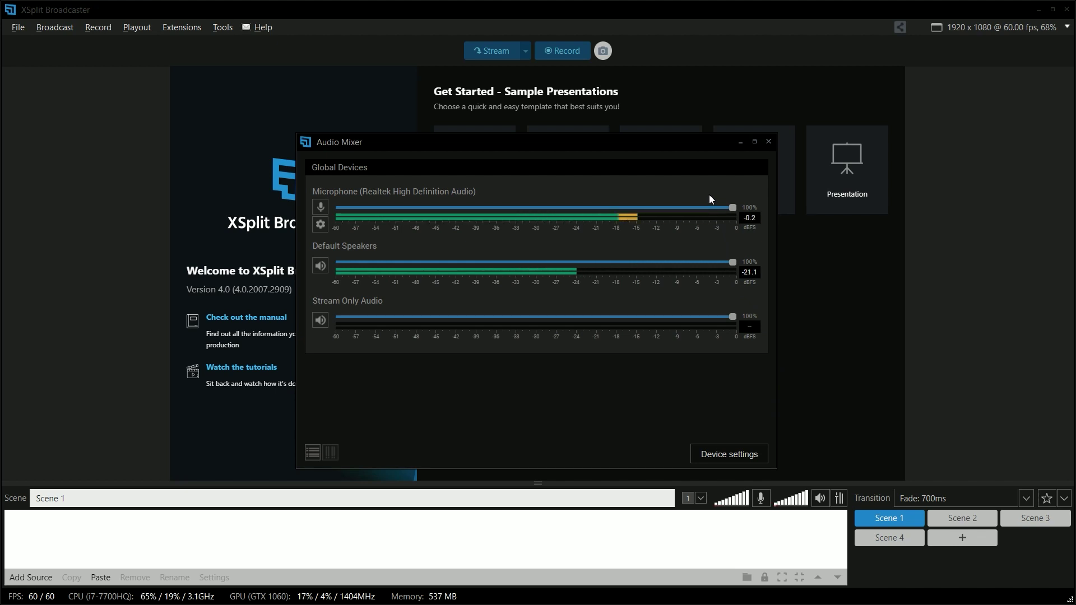
drag(732, 208, 533, 218)
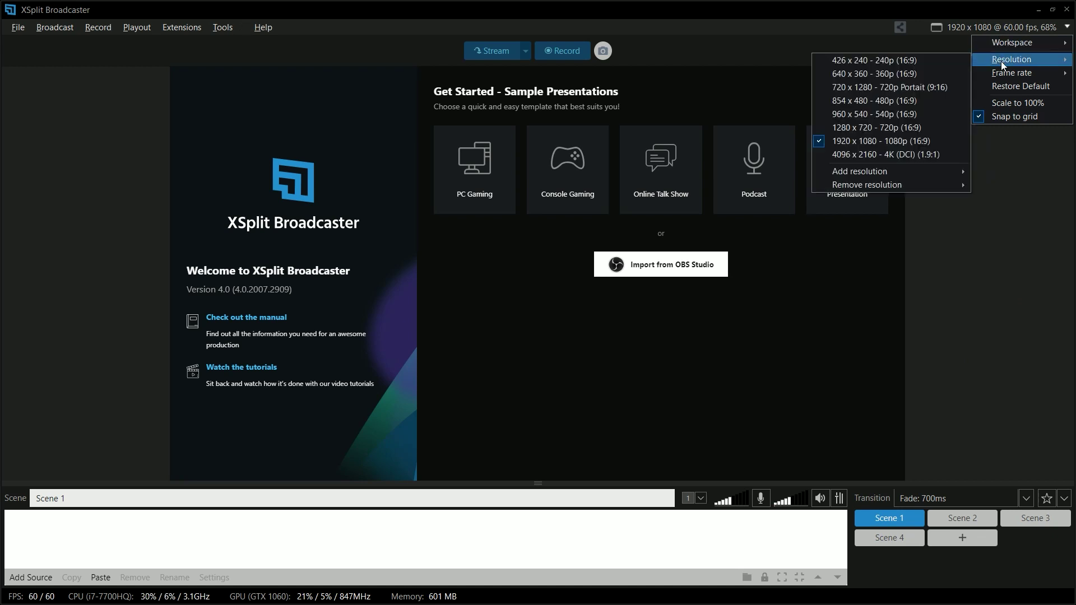
Step: Keep the canvas at 1920 x 1080 and 30 fps, and bring up the Record menu
mouse_move(1000, 75)
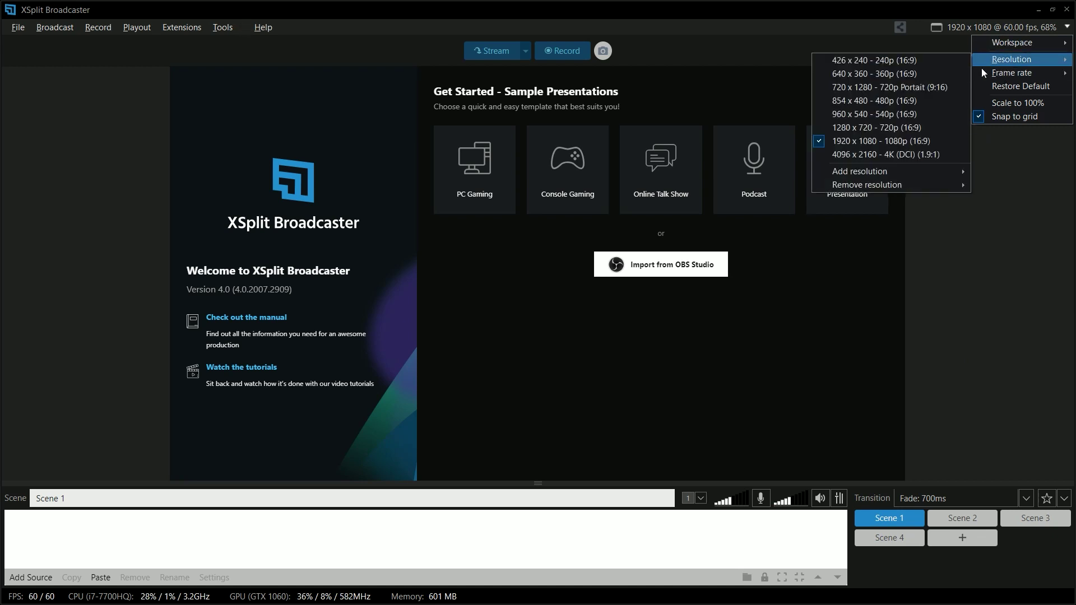
click(914, 138)
click(982, 32)
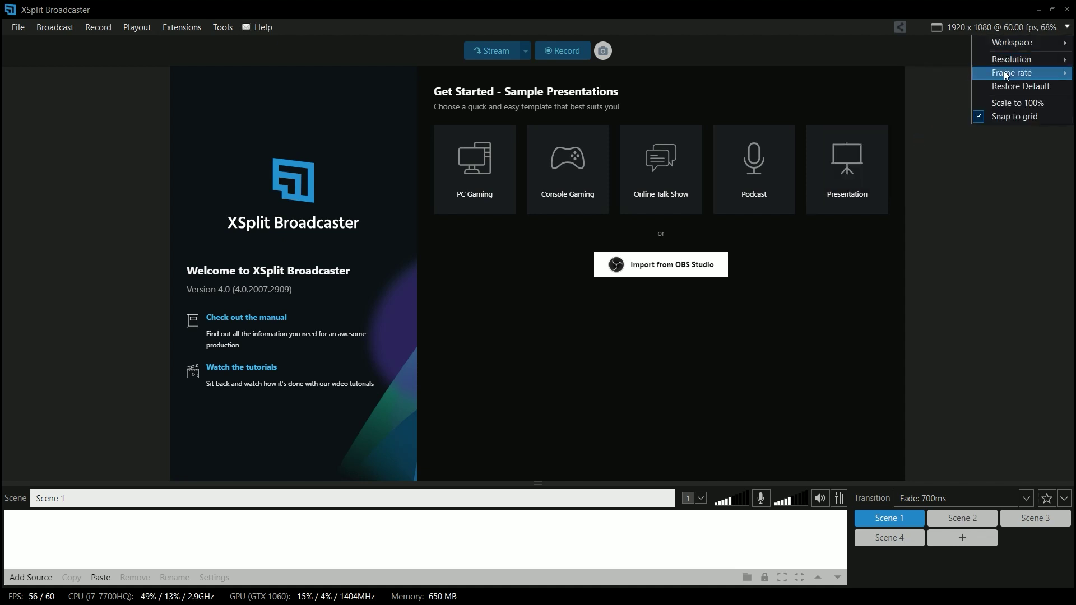
mouse_move(1003, 71)
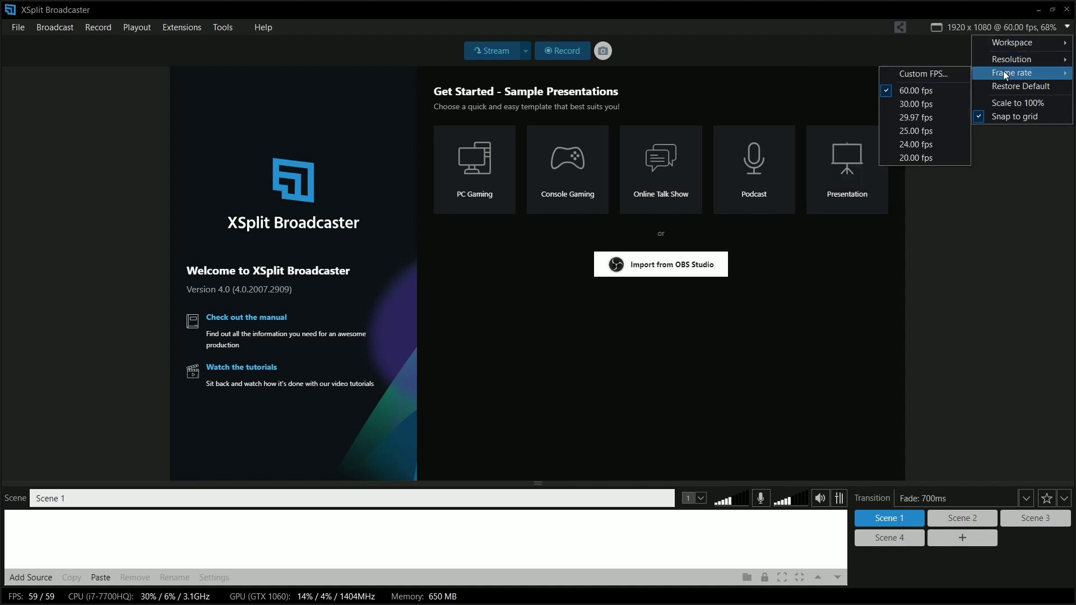
click(933, 105)
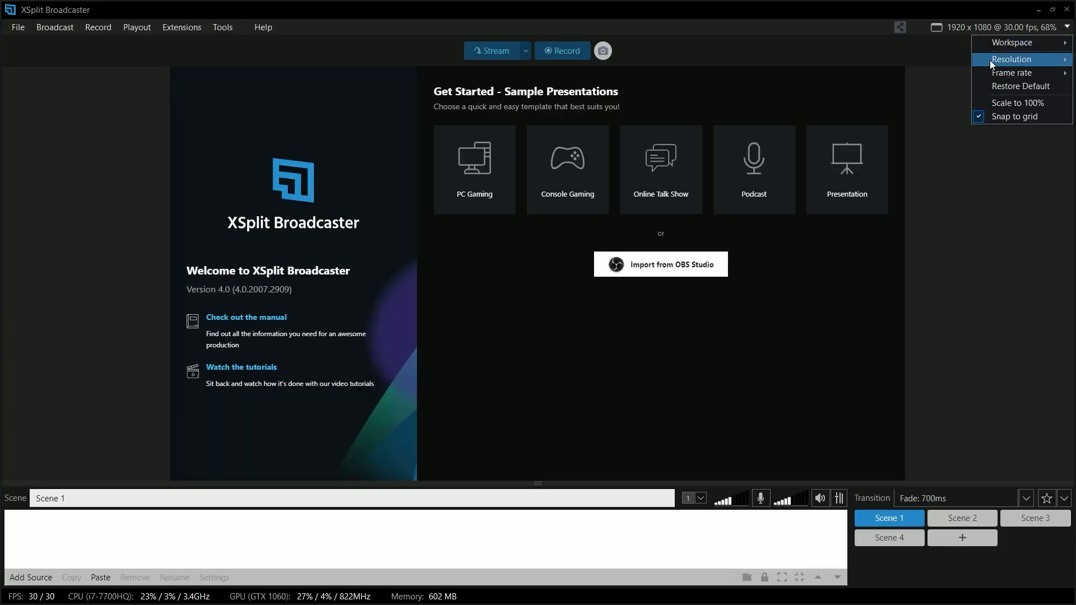
mouse_move(989, 59)
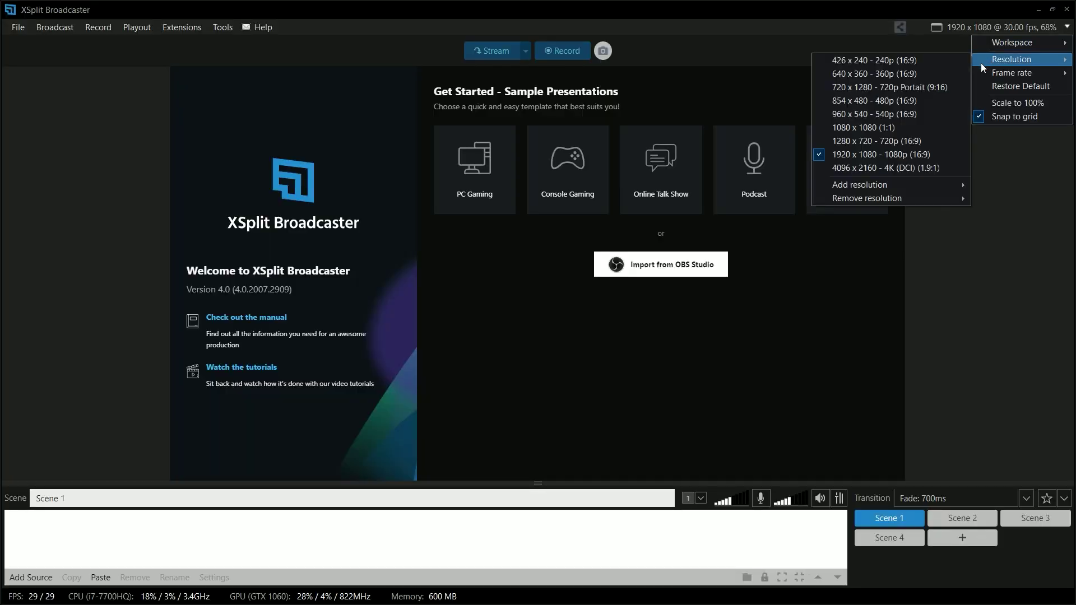
click(892, 128)
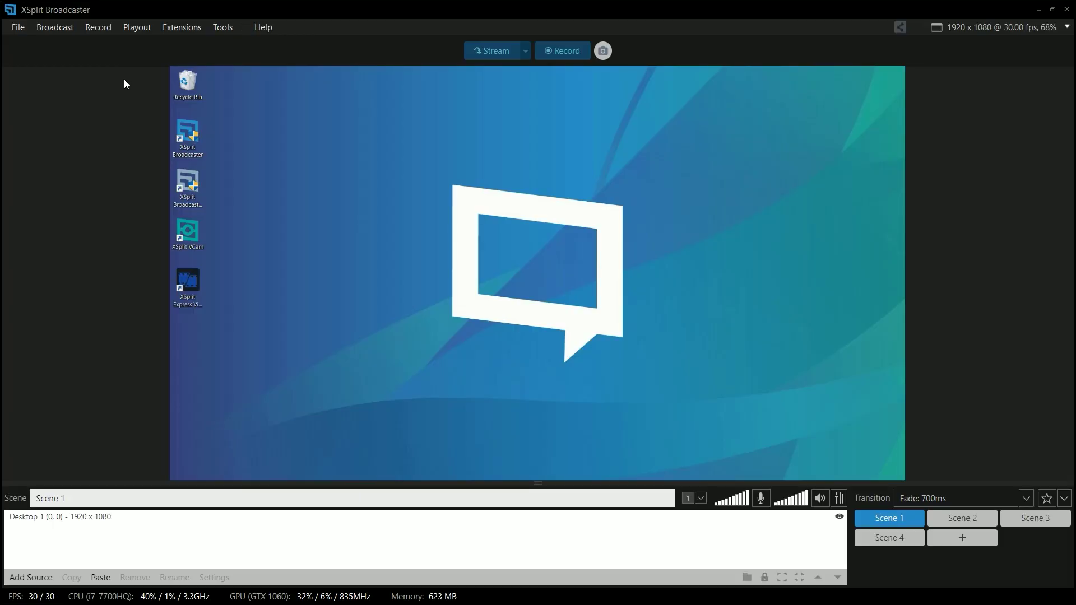
click(103, 33)
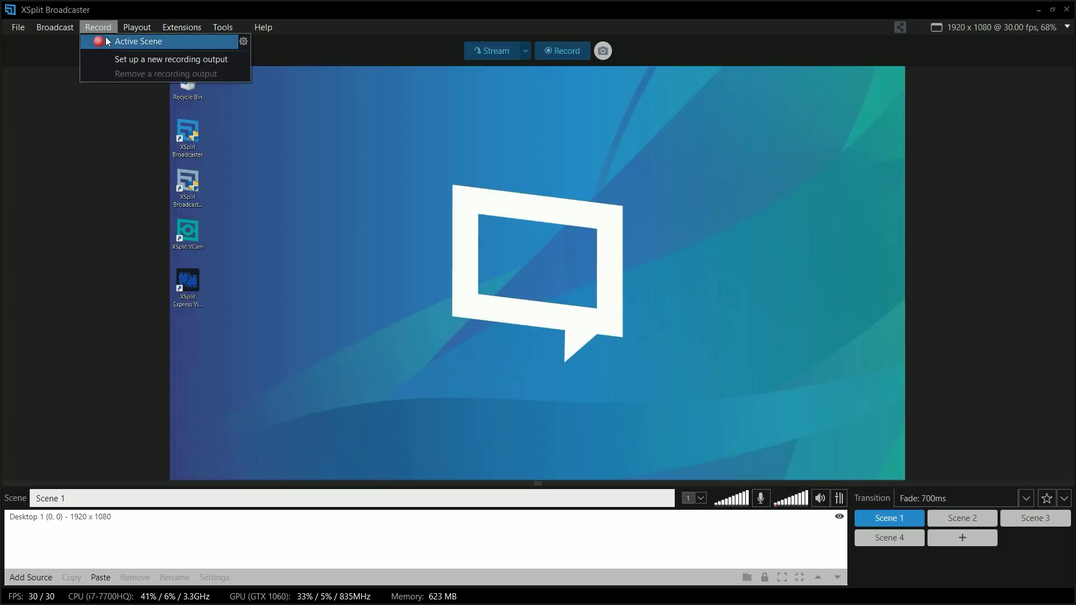
Step: Set recording to NVENC H.264, Ultra High, 192 kbps audio, multitrack audio and YouTube optimization
click(241, 43)
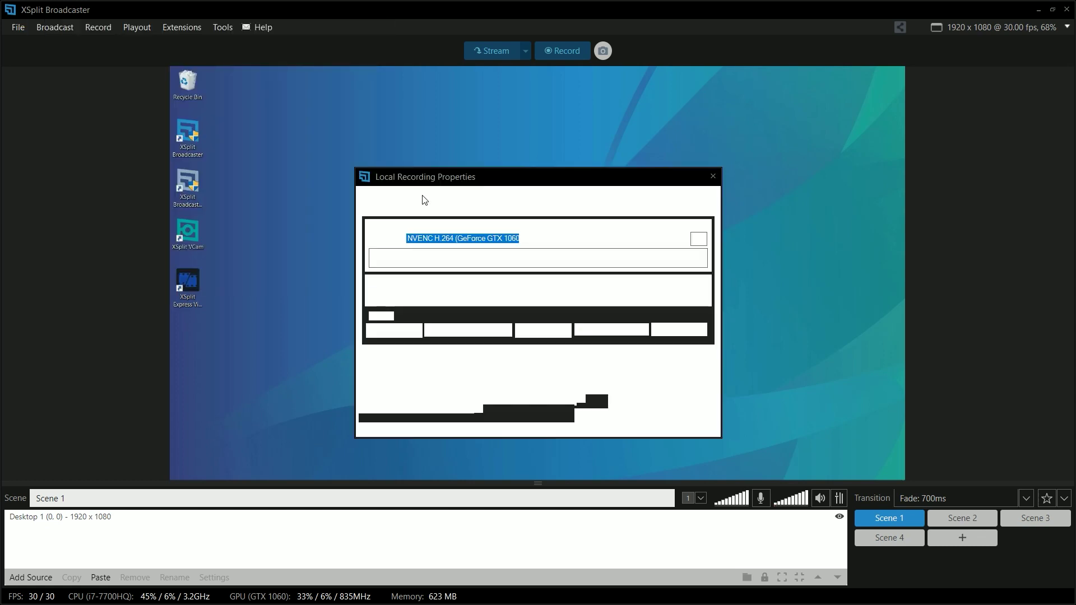
click(525, 239)
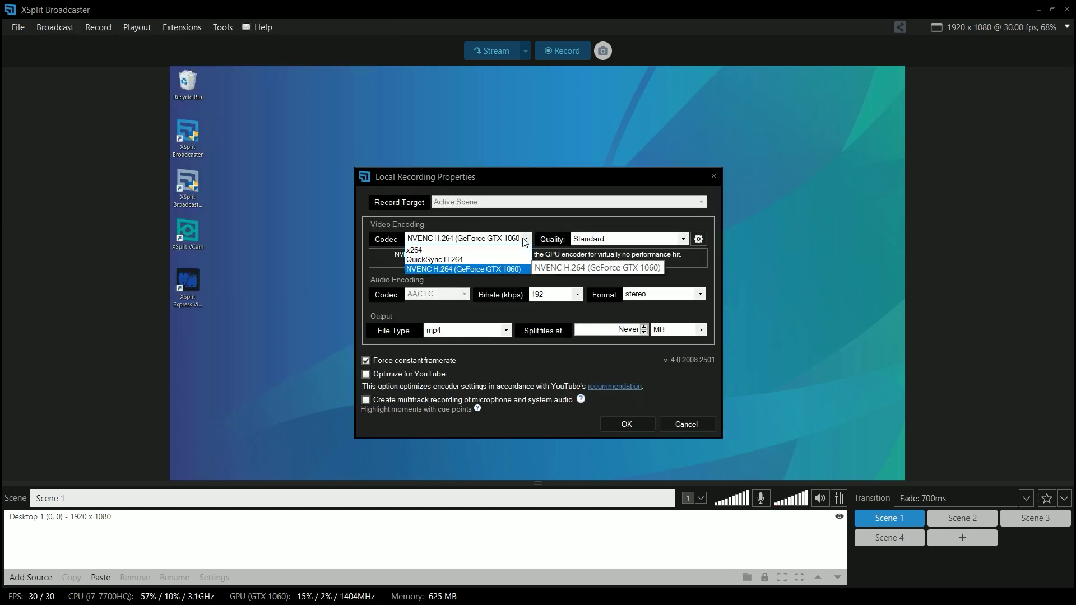
click(511, 270)
click(616, 239)
click(597, 279)
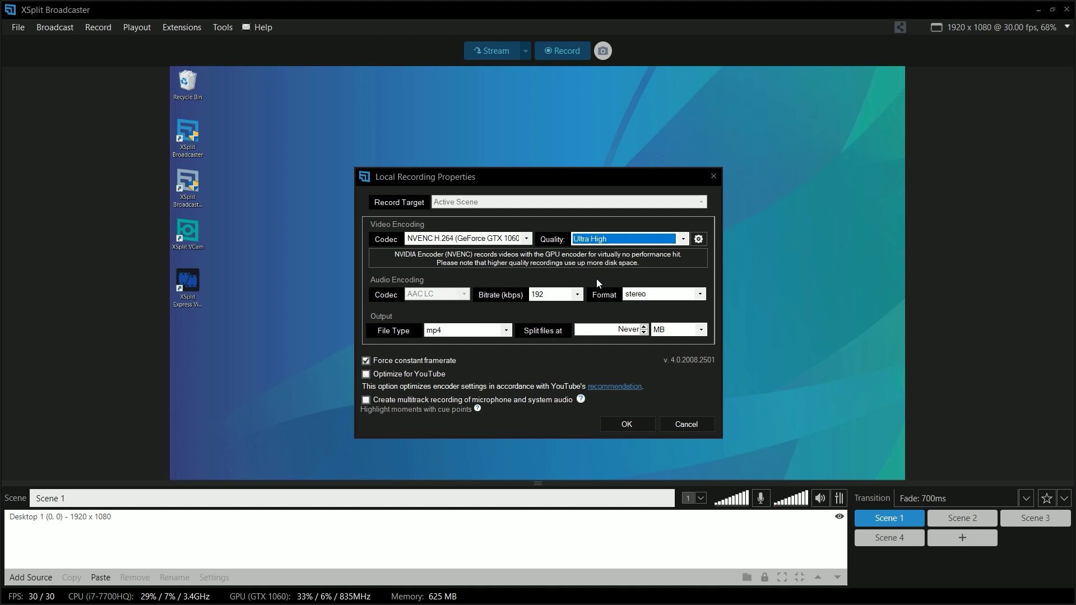
click(576, 294)
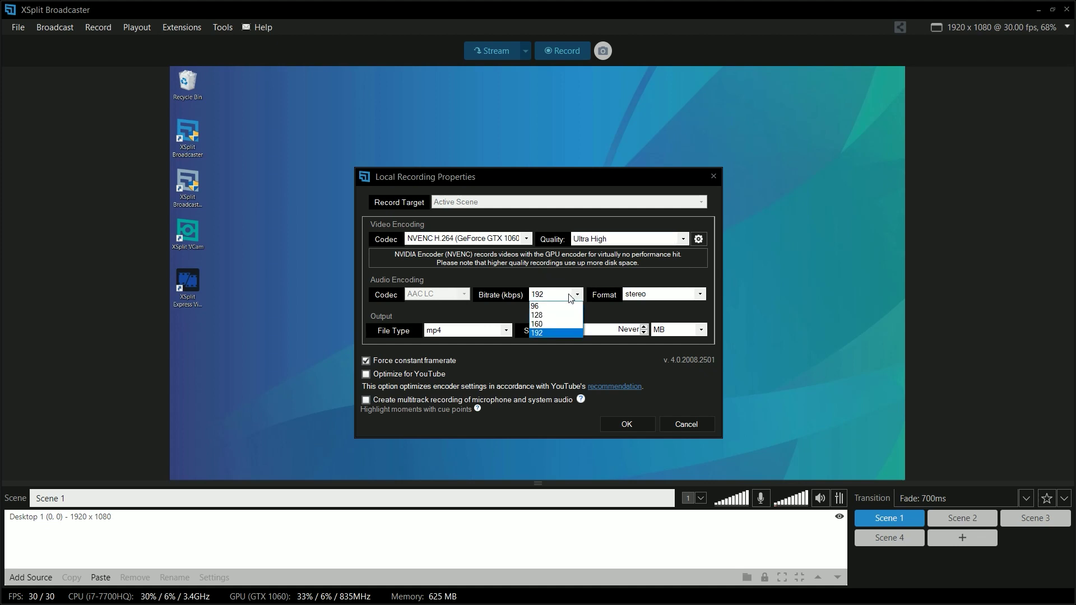
click(543, 332)
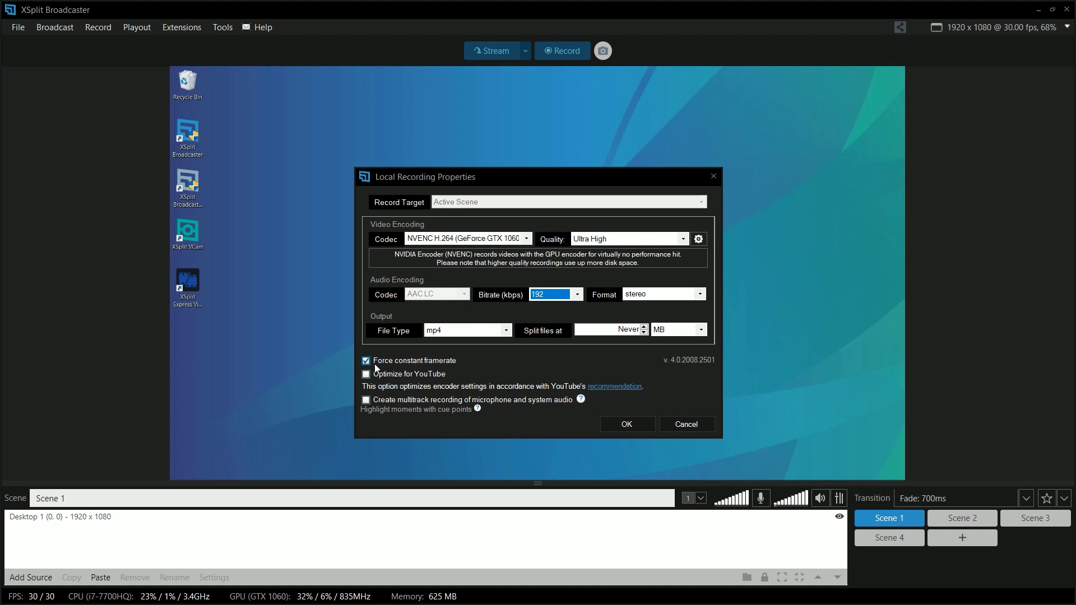
click(366, 400)
click(366, 375)
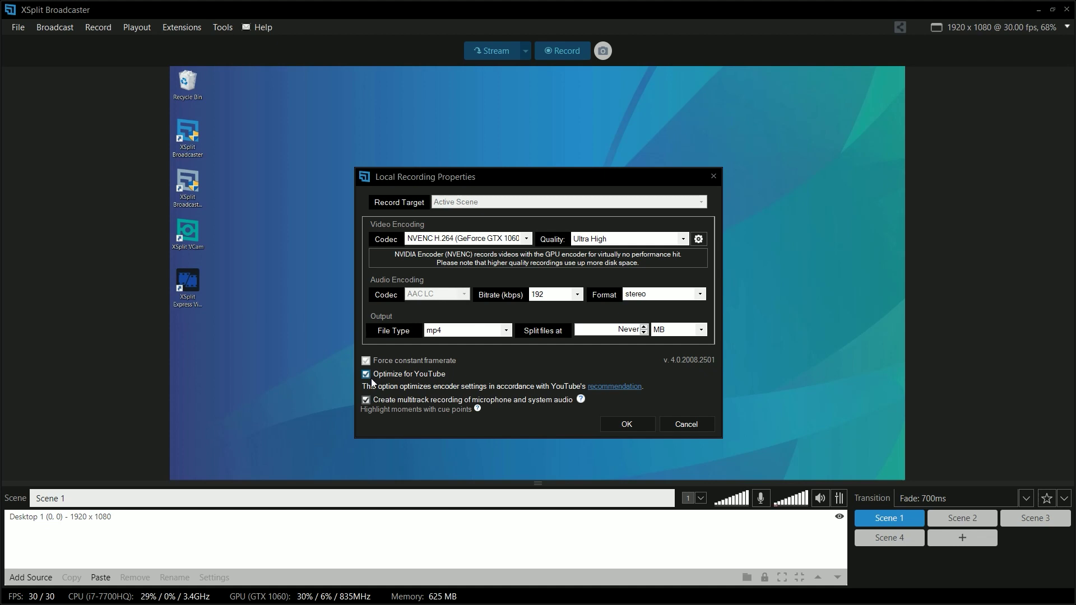
click(625, 424)
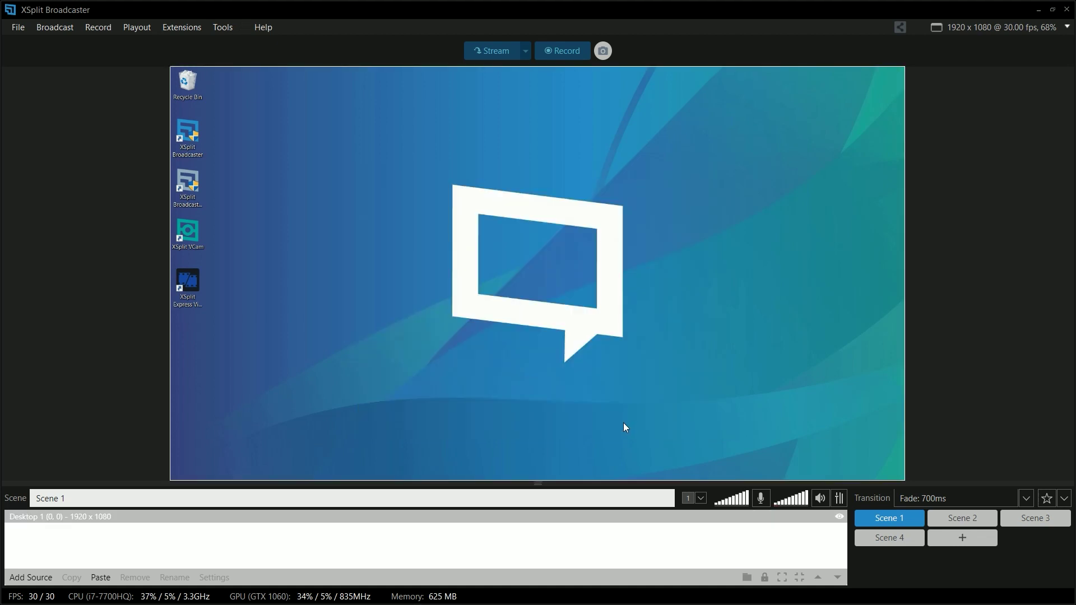
Step: Start recording the active scene with the Record button
click(554, 53)
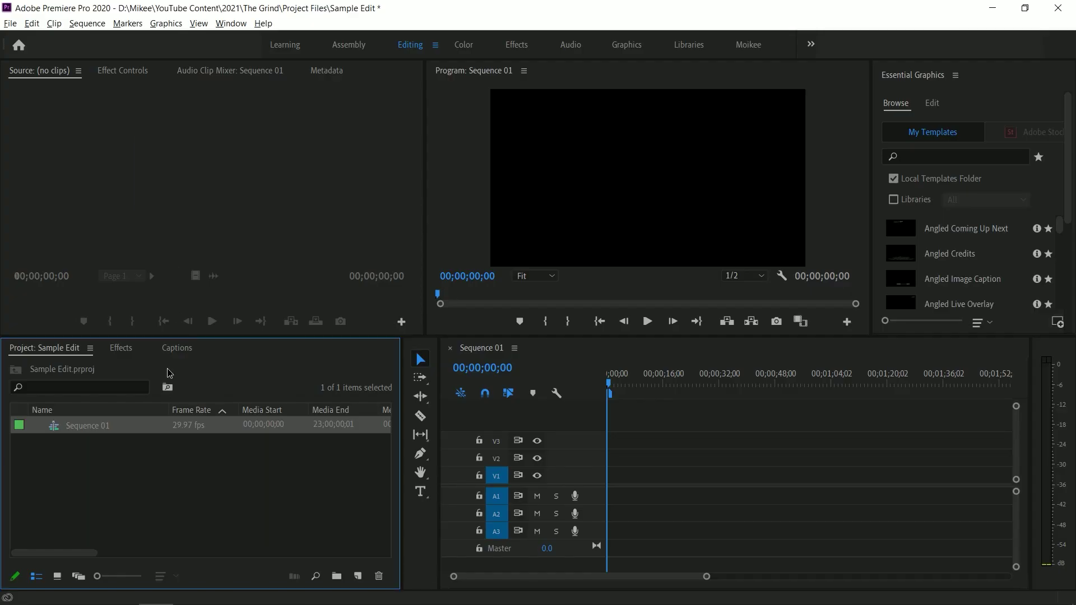
Step: Drag the Footages folder from D:\Backup into Premiere Pro's Project panel
drag(170, 373, 150, 476)
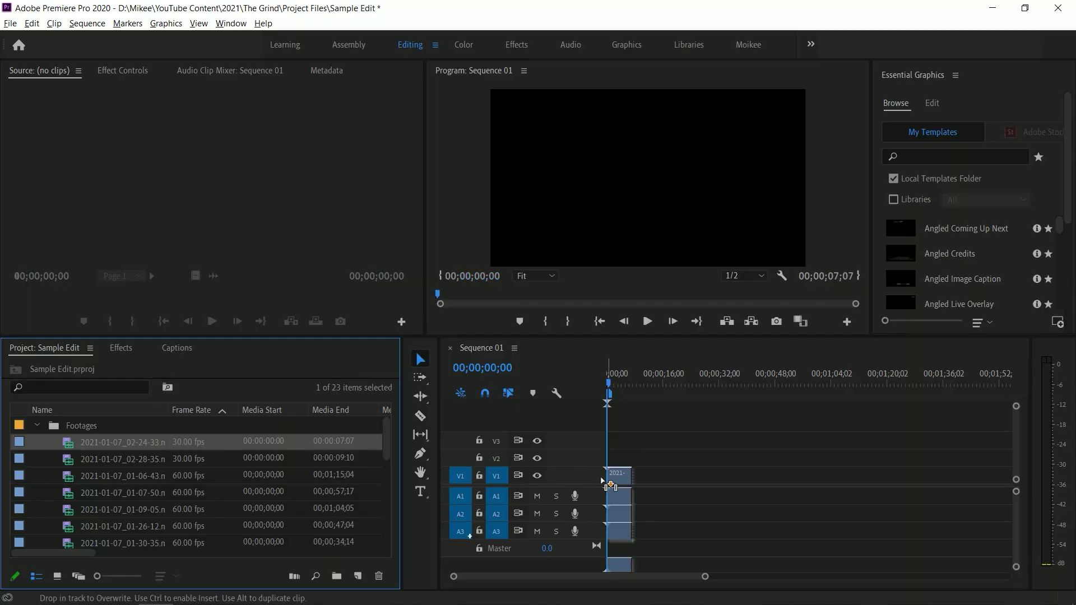
Step: Place the recordings, including 02-28-35 and 02-55-12, on V1, keeping existing sequence settings
drag(601, 480, 603, 481)
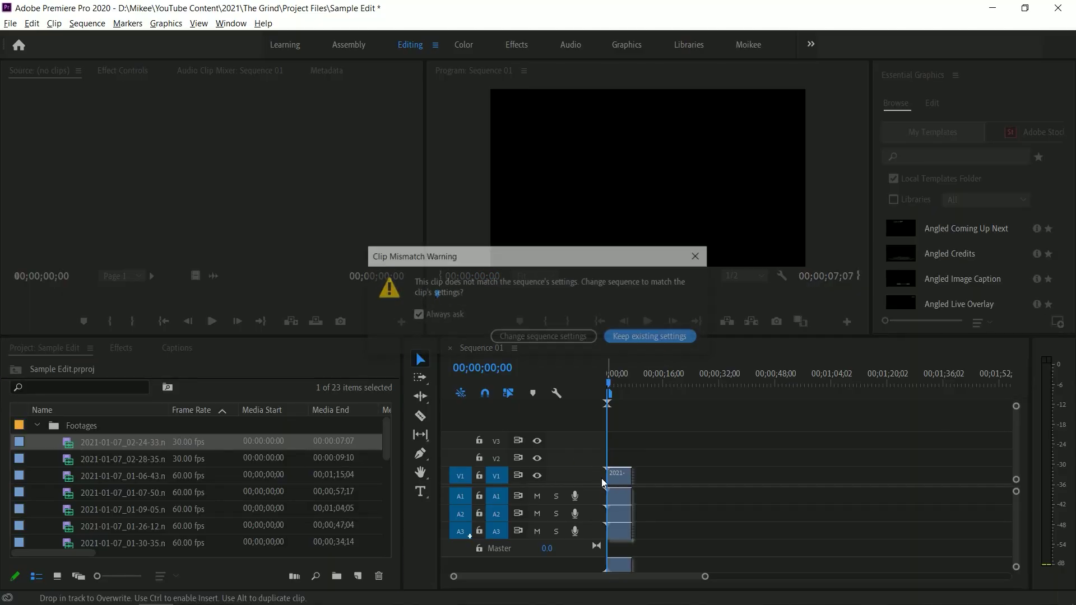
click(632, 338)
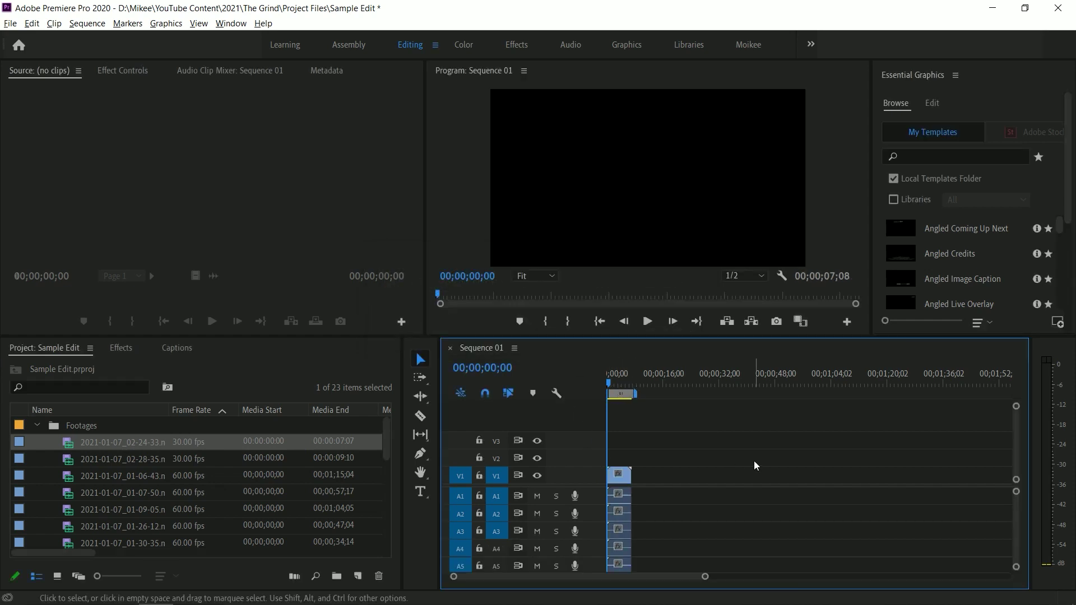
key(=)
key(=)
click(83, 464)
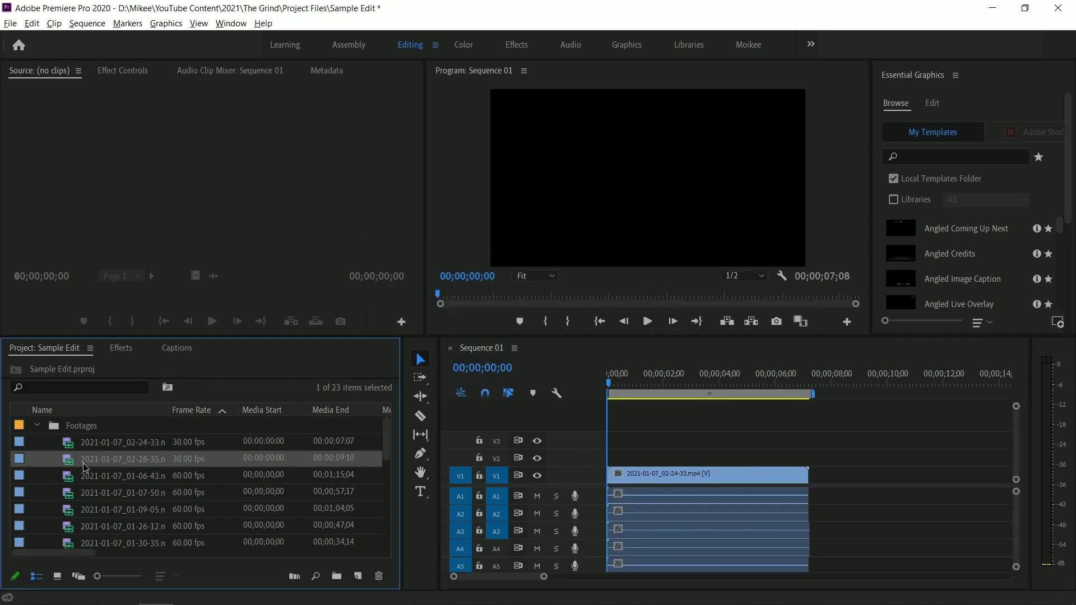
drag(407, 470, 828, 474)
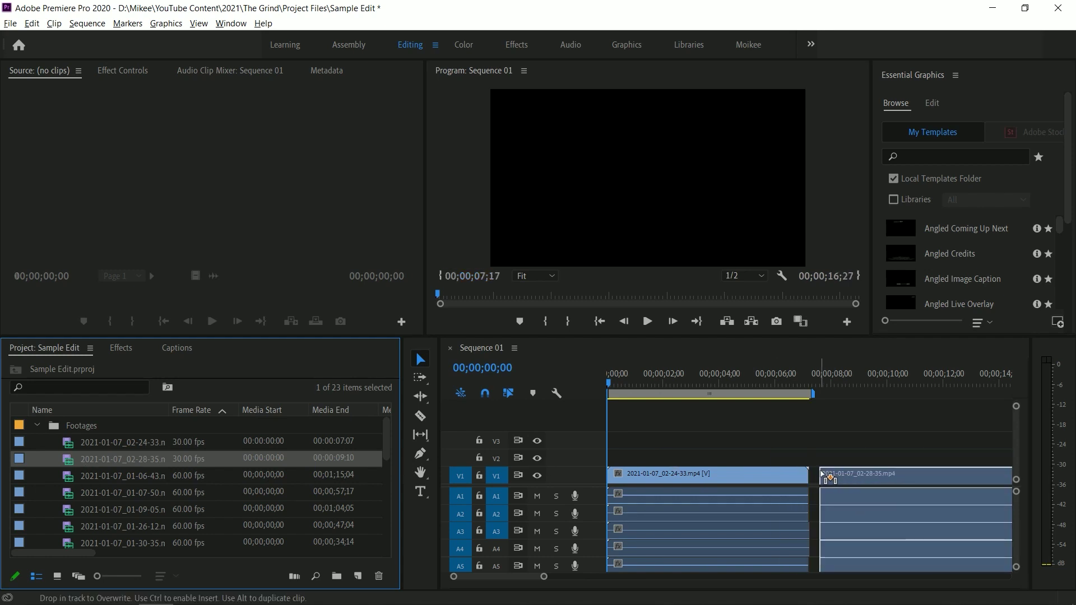
drag(821, 474, 822, 474)
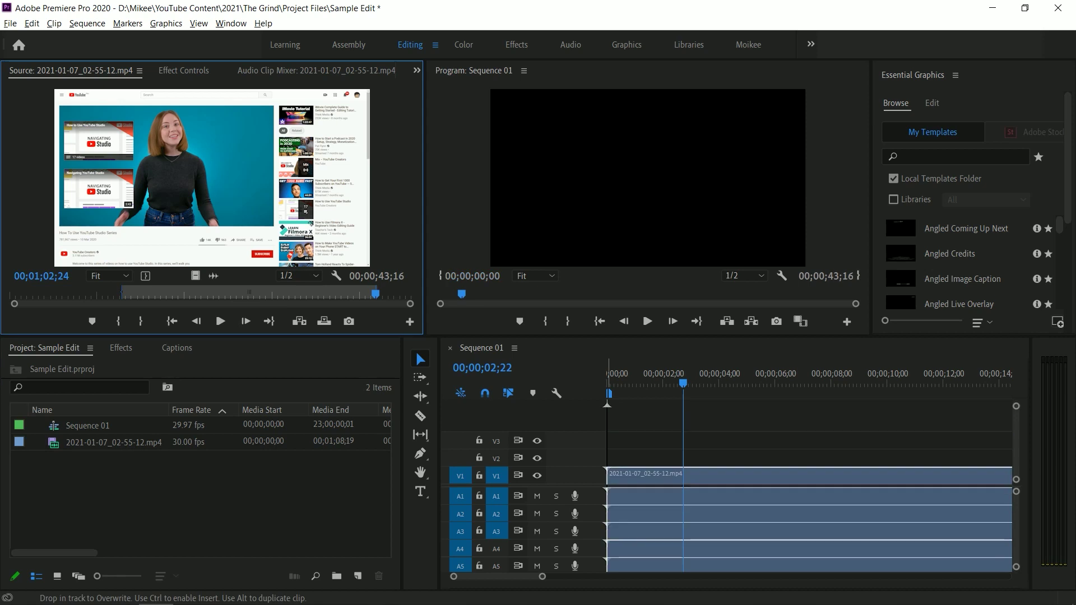
drag(672, 476, 672, 476)
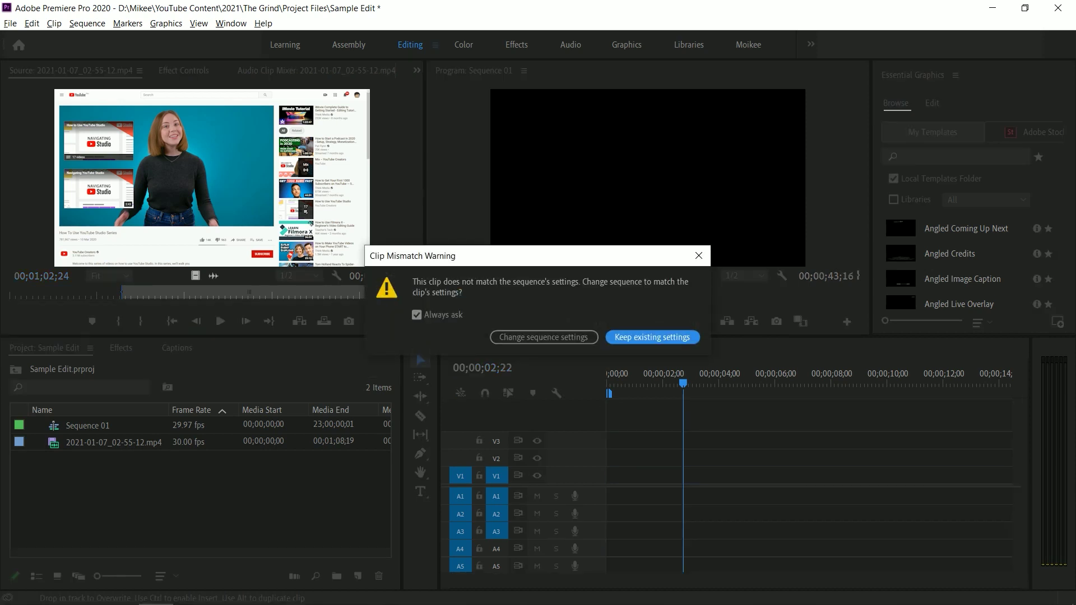
key(Return)
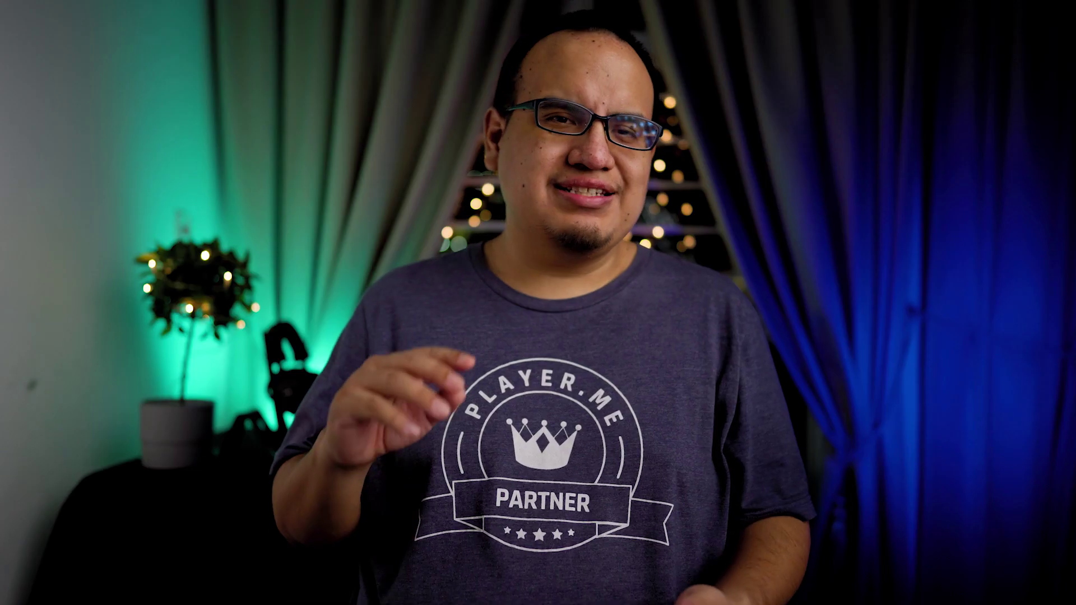